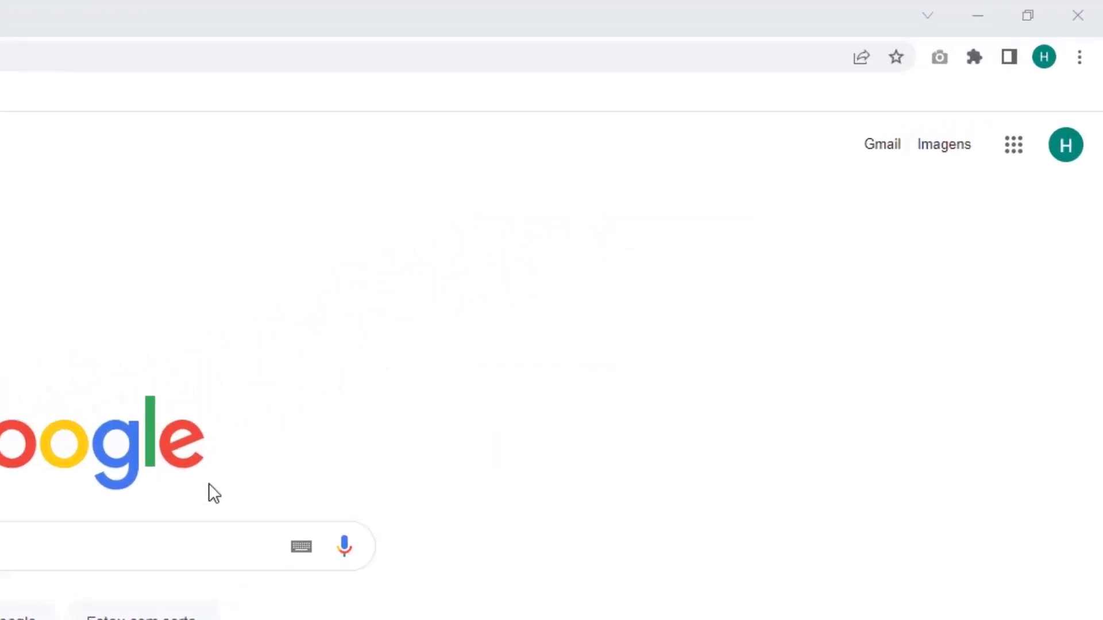
Step: Clear the last hour's cookies and site data plus cached images and files from the browser, excluding the browsing history
click(1079, 57)
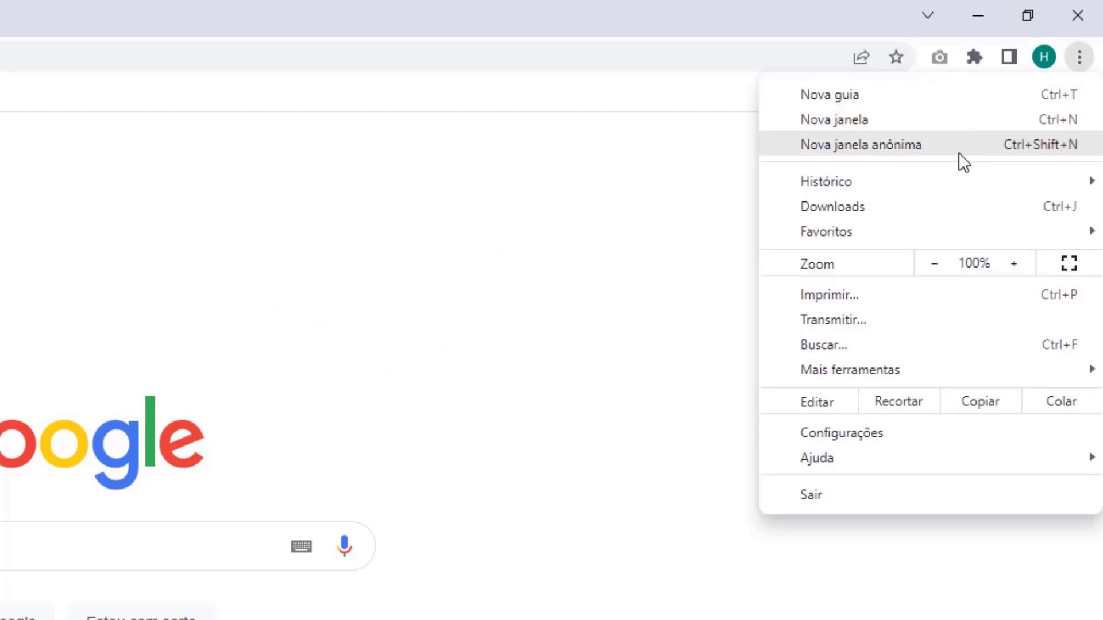
mouse_move(841, 373)
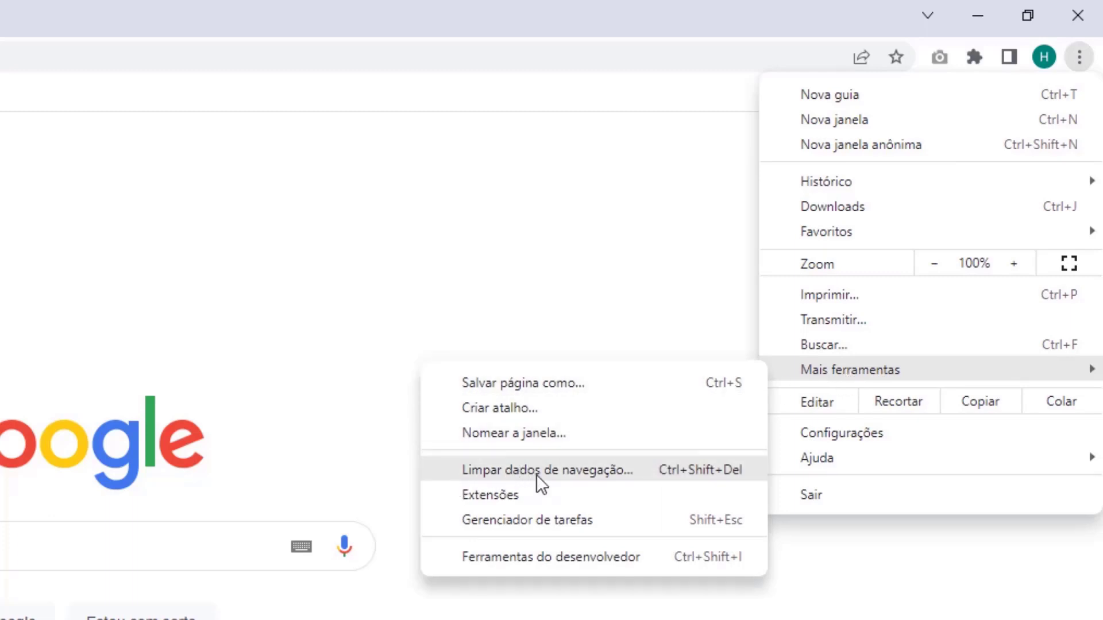
click(536, 473)
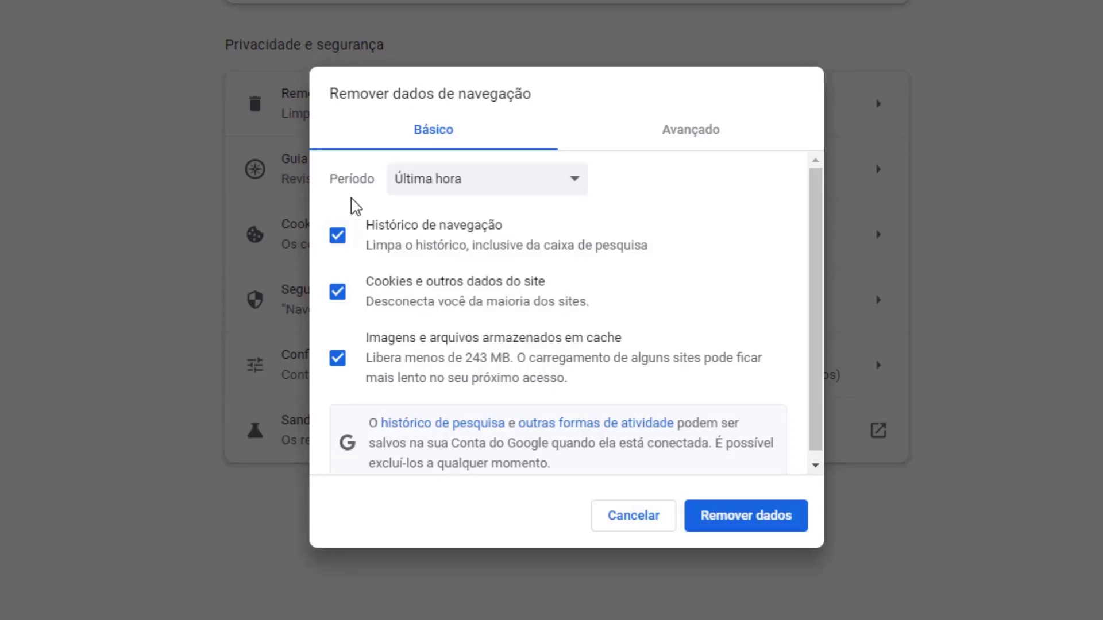
click(431, 189)
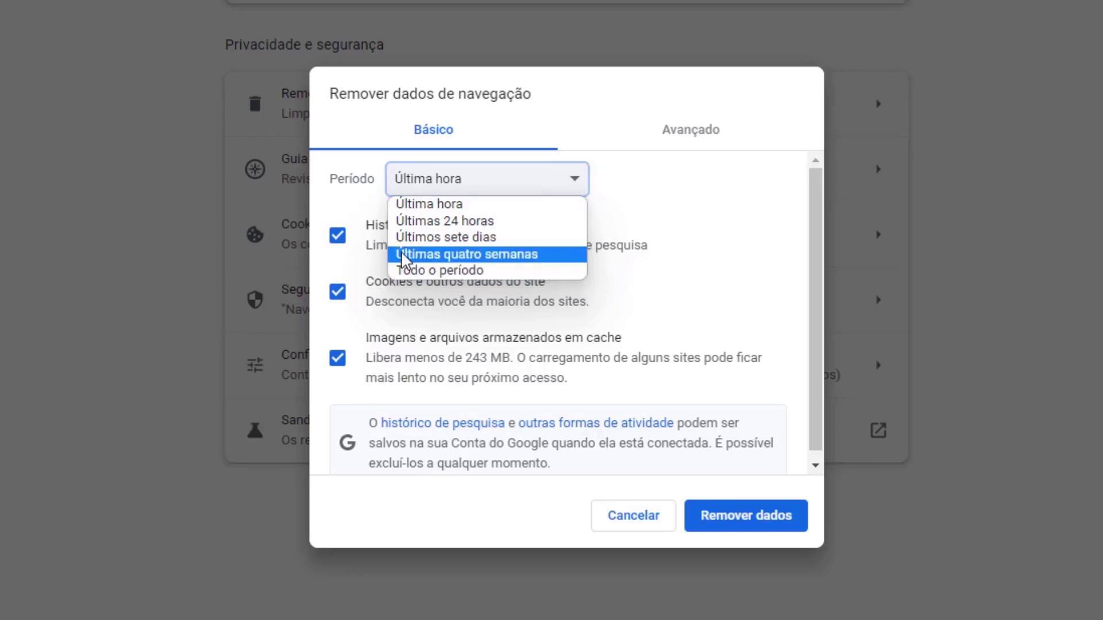
click(405, 208)
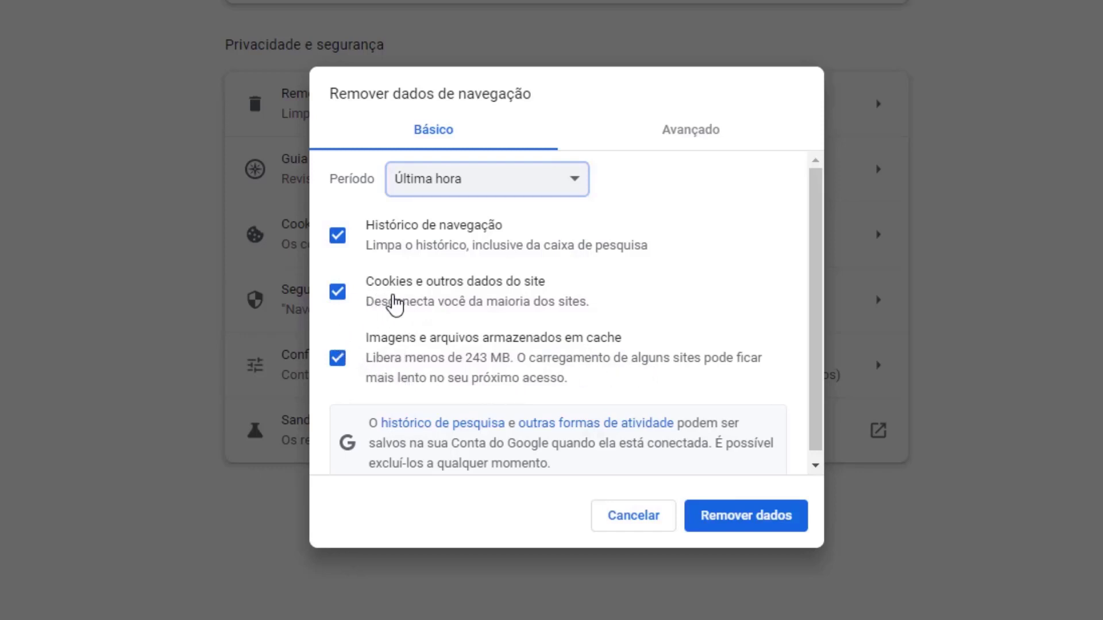
click(338, 241)
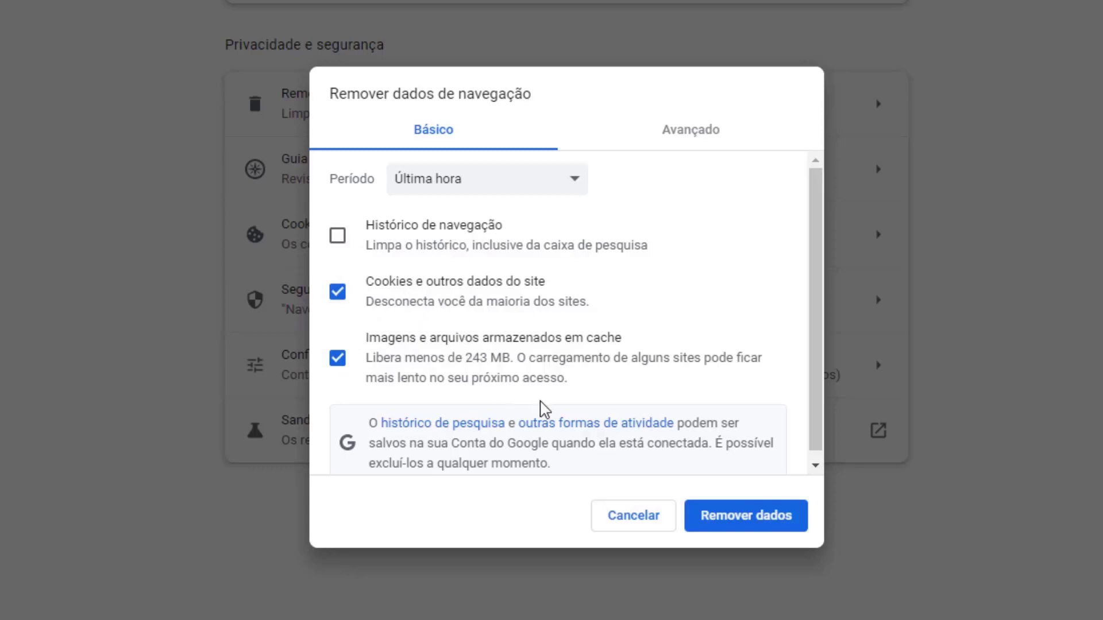
click(741, 520)
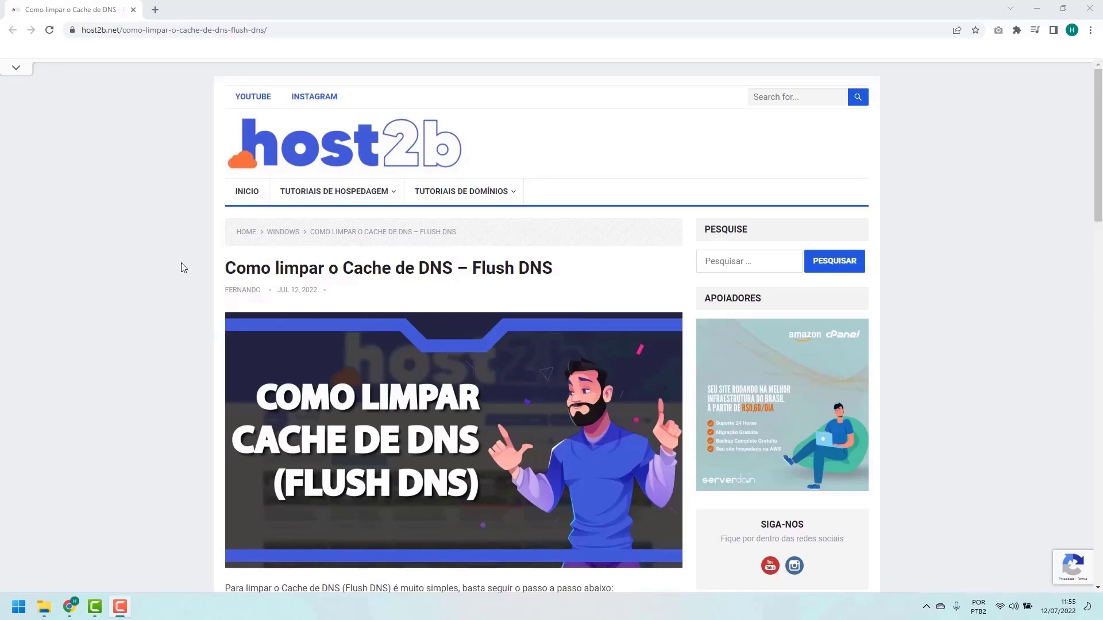
Step: Go through the article's DNS cache instructions, find Prompt de Comando by searching Windows for "cmd", and run it as administrator
scroll(185, 260, down, 4)
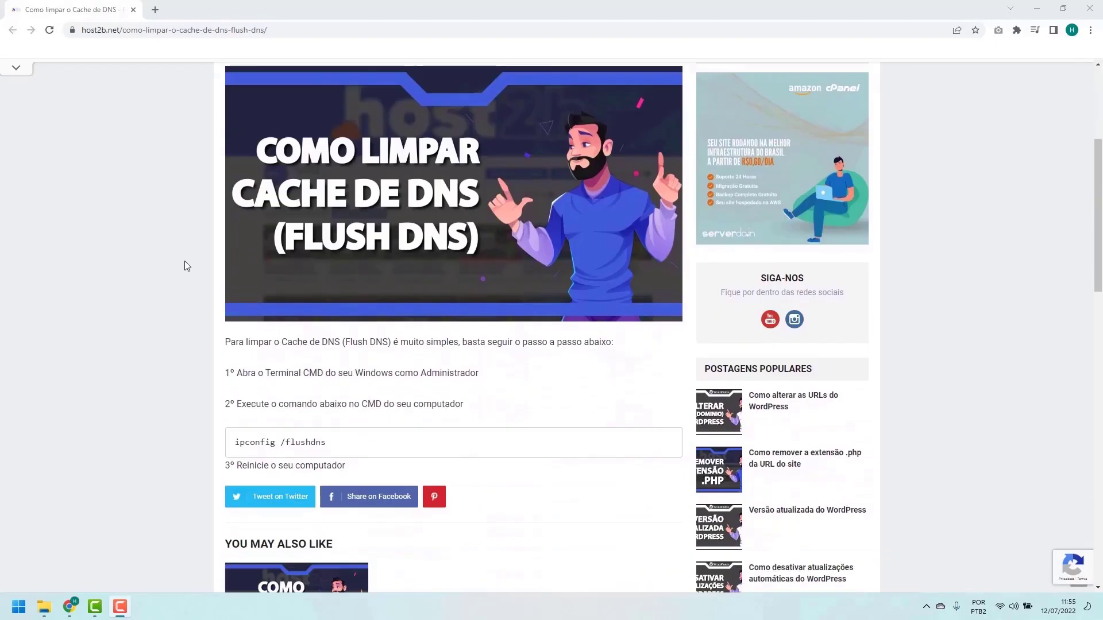
scroll(184, 261, down, 2)
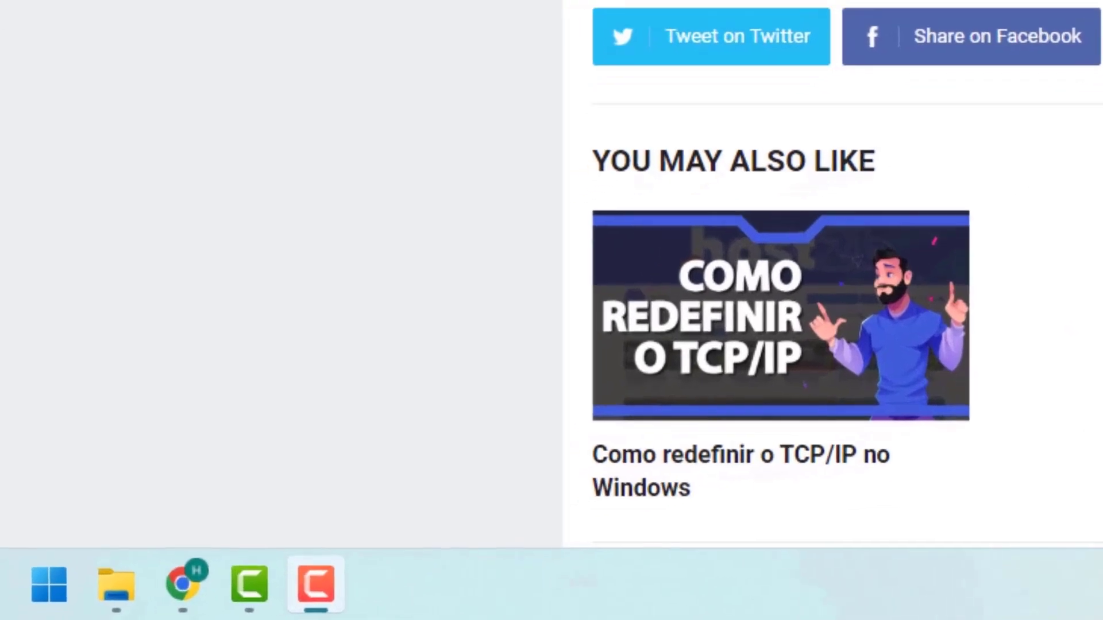
click(42, 585)
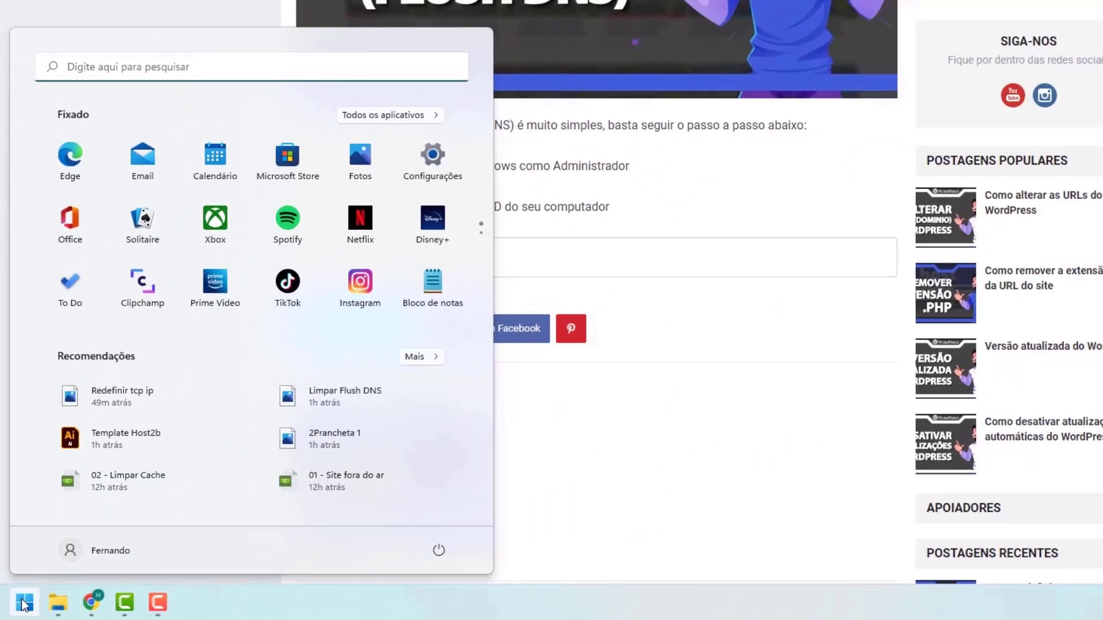
click(84, 72)
text(cmd)
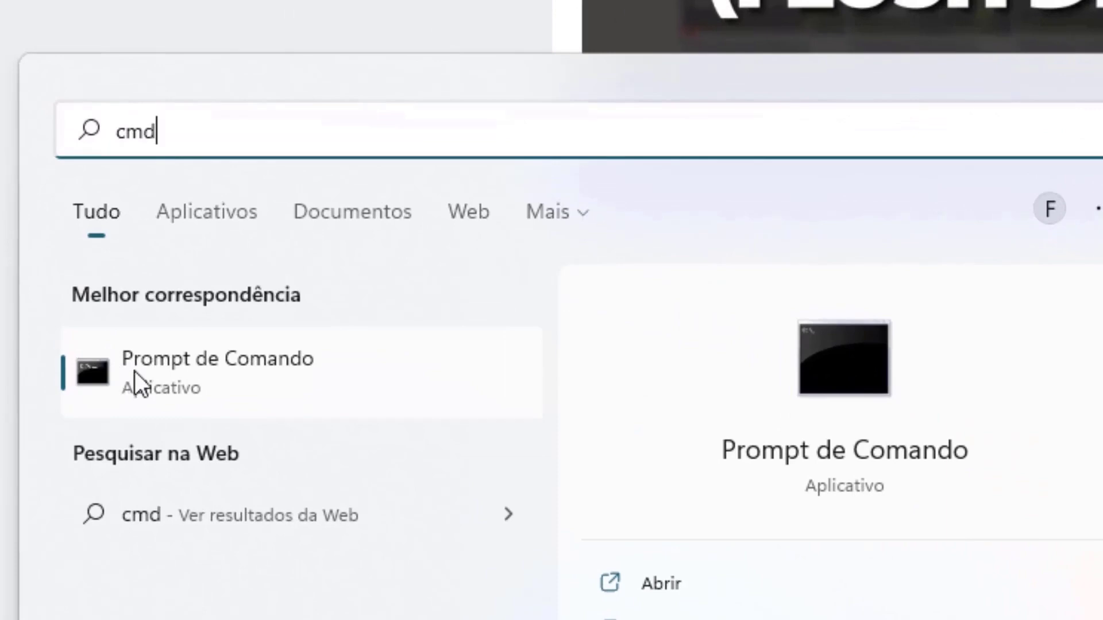
right_click(174, 374)
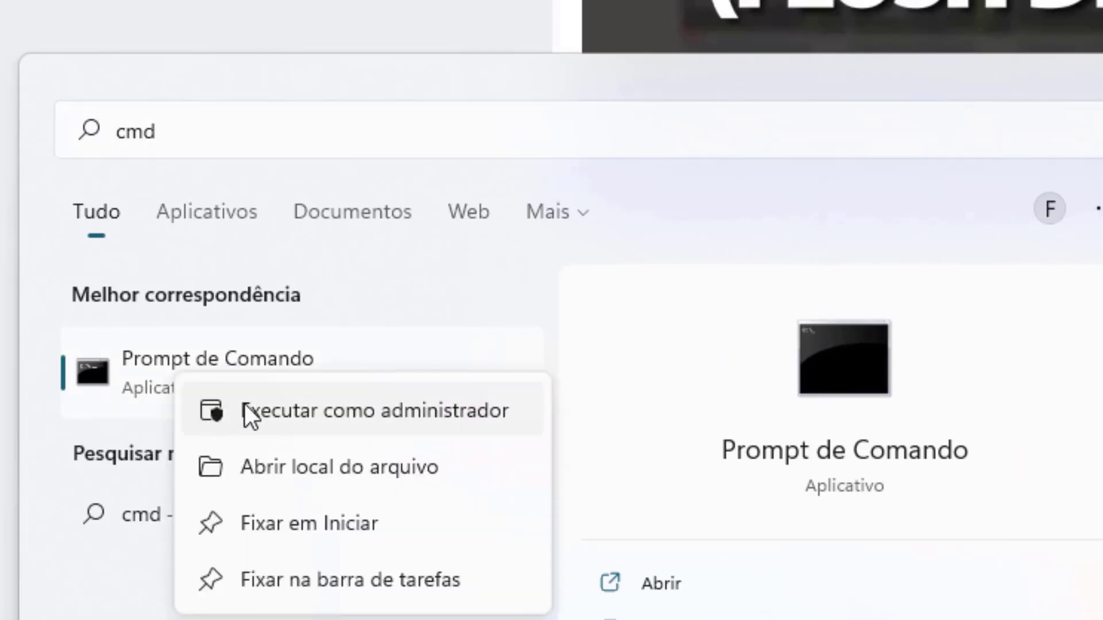
click(295, 411)
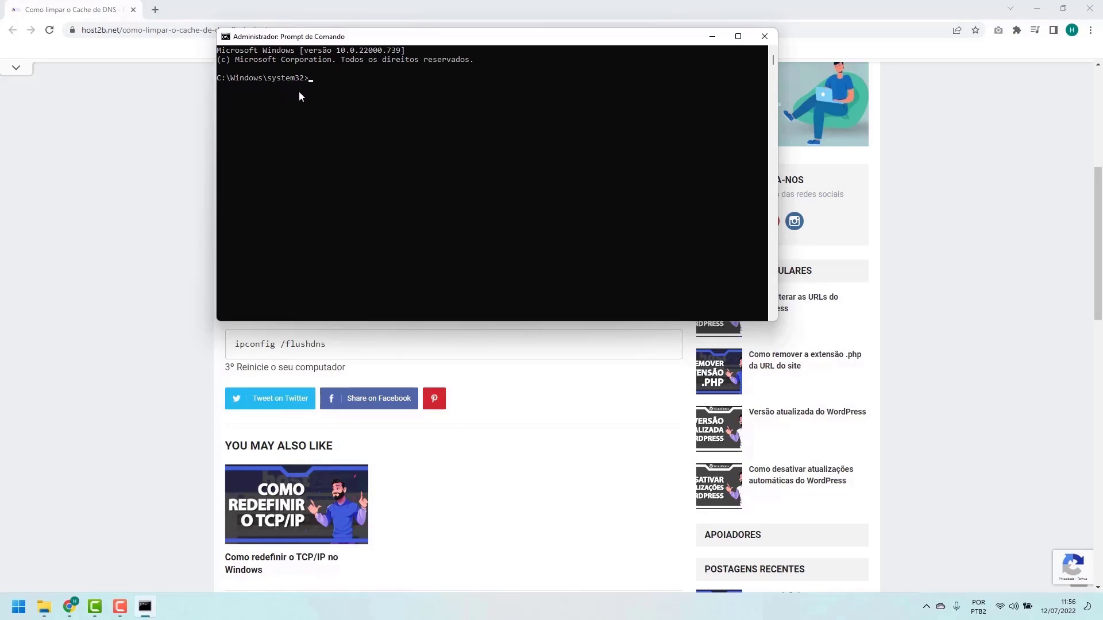
Step: Flush the DNS cache by running ipconfig /flushdns in the administrator command prompt
click(192, 344)
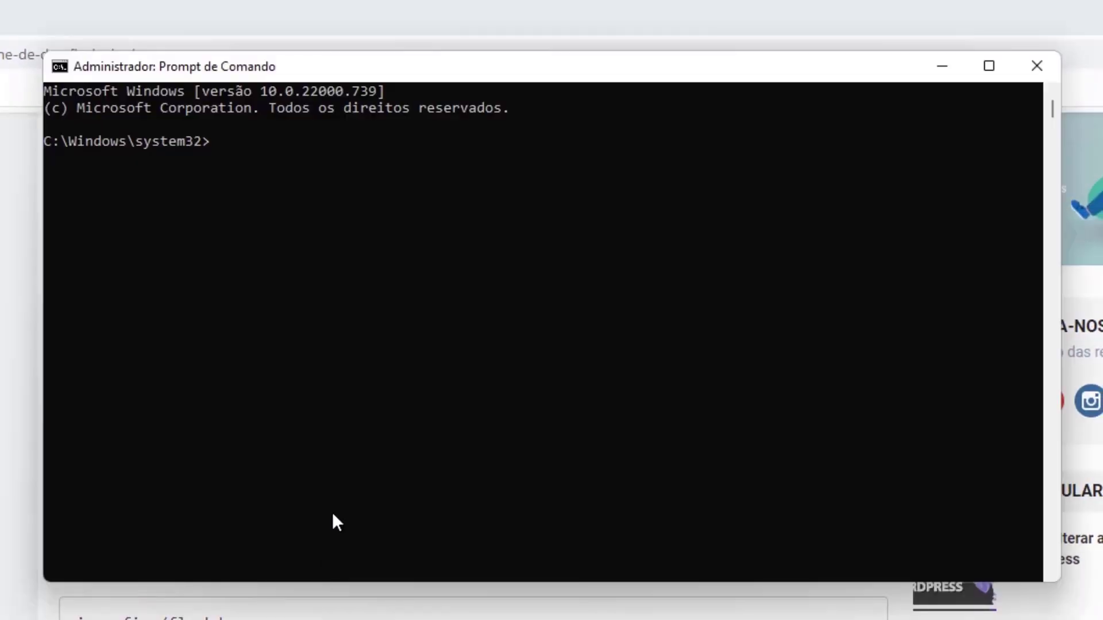
click(370, 426)
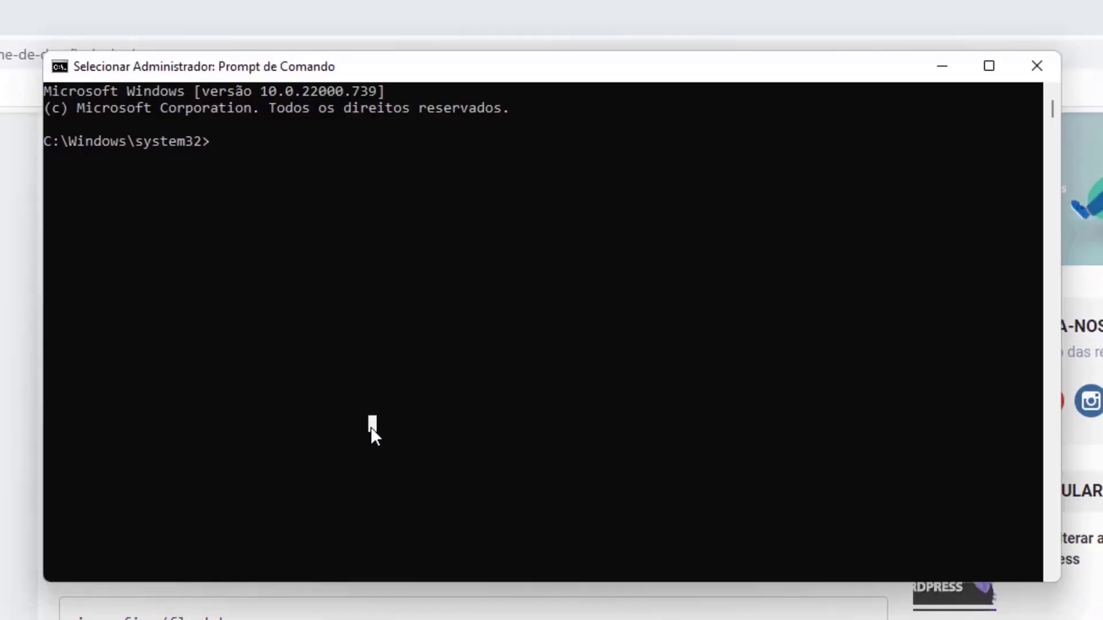
text(ipconfig )
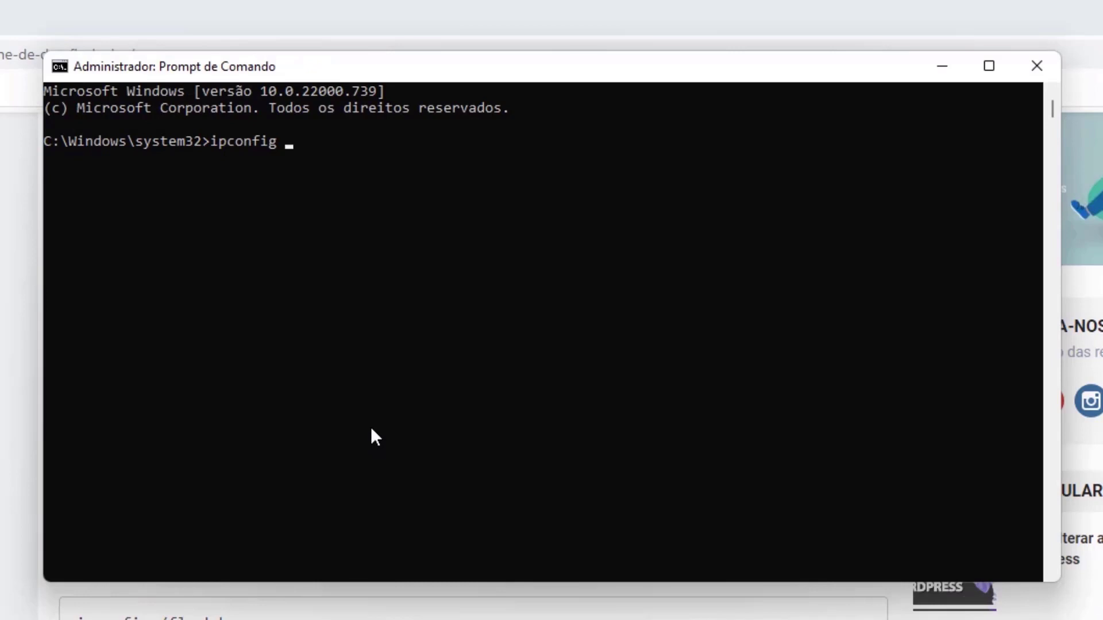
text(/flushdns)
key(Return)
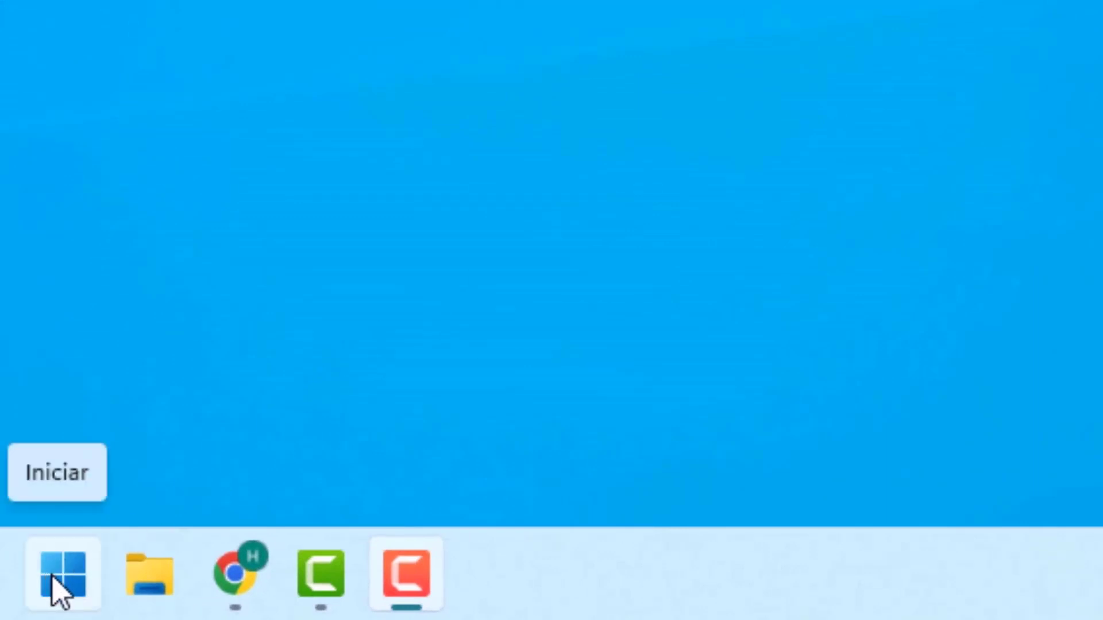
Step: Search Windows for "painel de controle" and open Central de Rede e Compartilhamento in the Painel de Controle
click(52, 578)
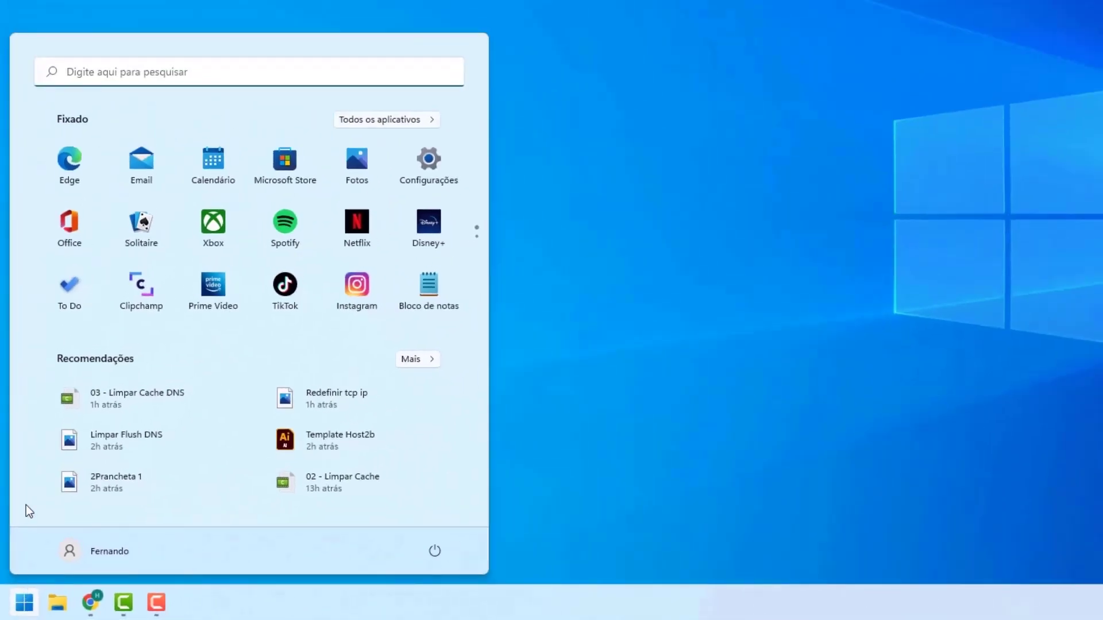
click(101, 82)
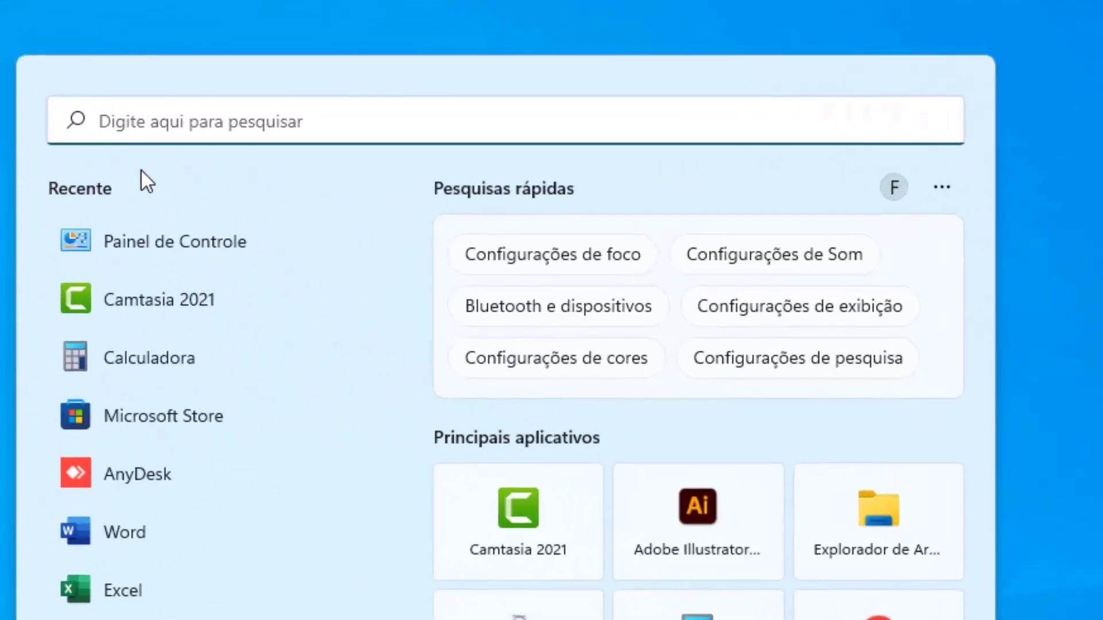
text(pai)
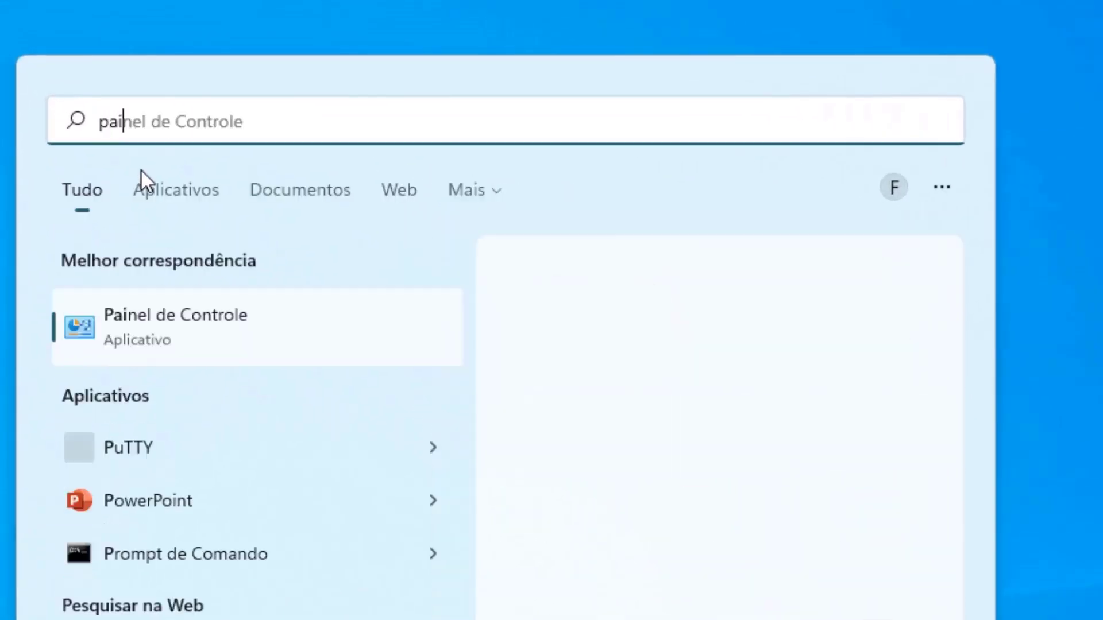
text(nel de controle)
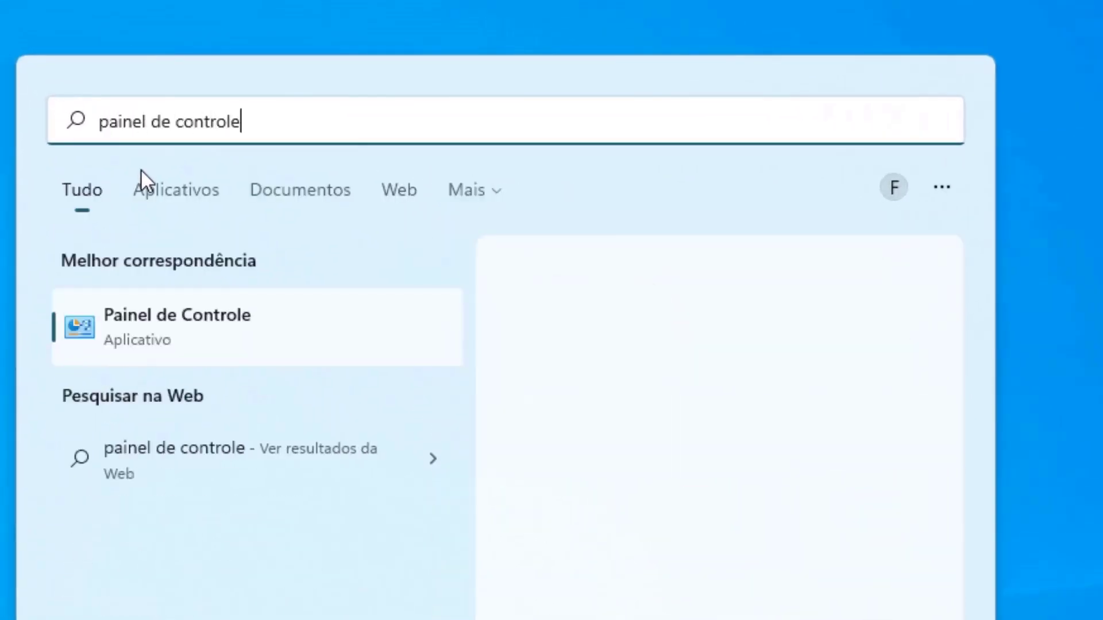
click(129, 333)
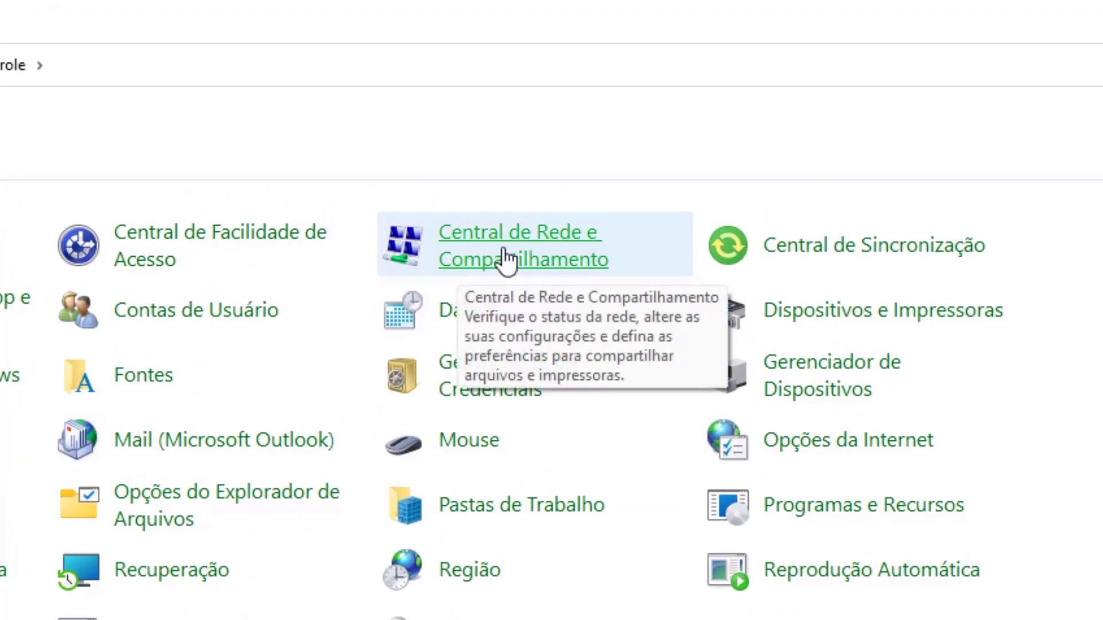
click(507, 260)
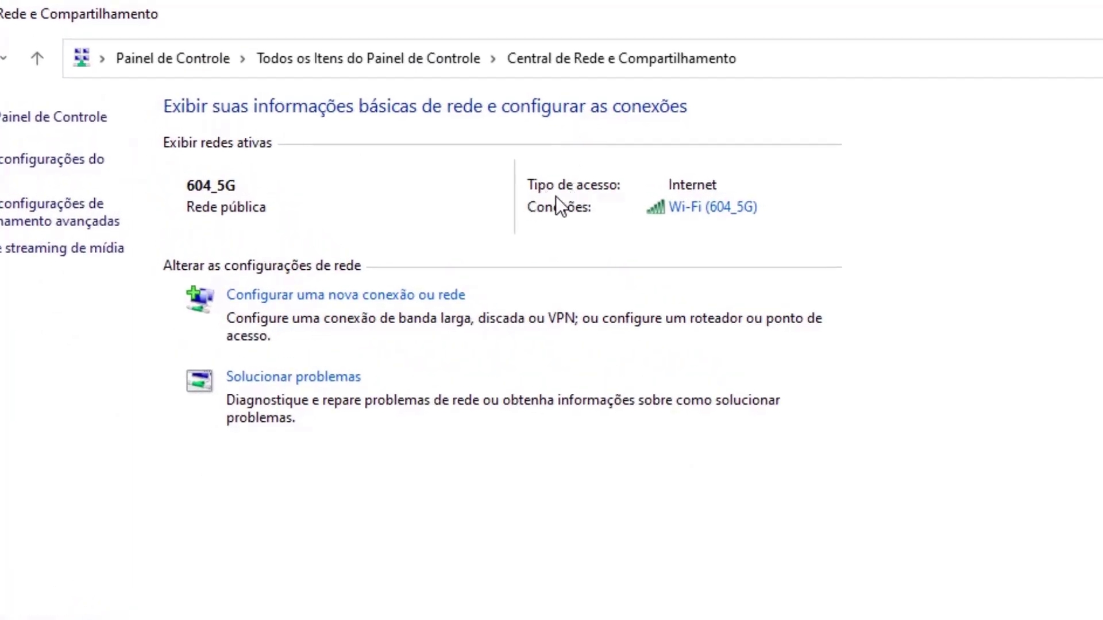
Step: Open the properties of Protocolo IP Versão 4 (TCP/IPv4) for the active Wi-Fi connection
click(689, 212)
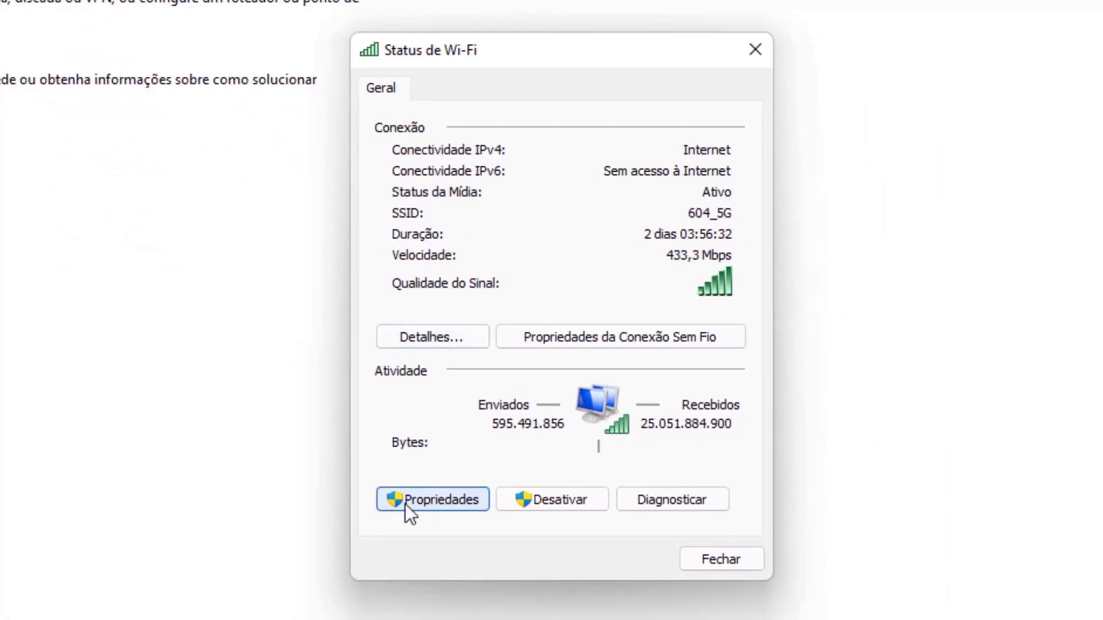
click(430, 505)
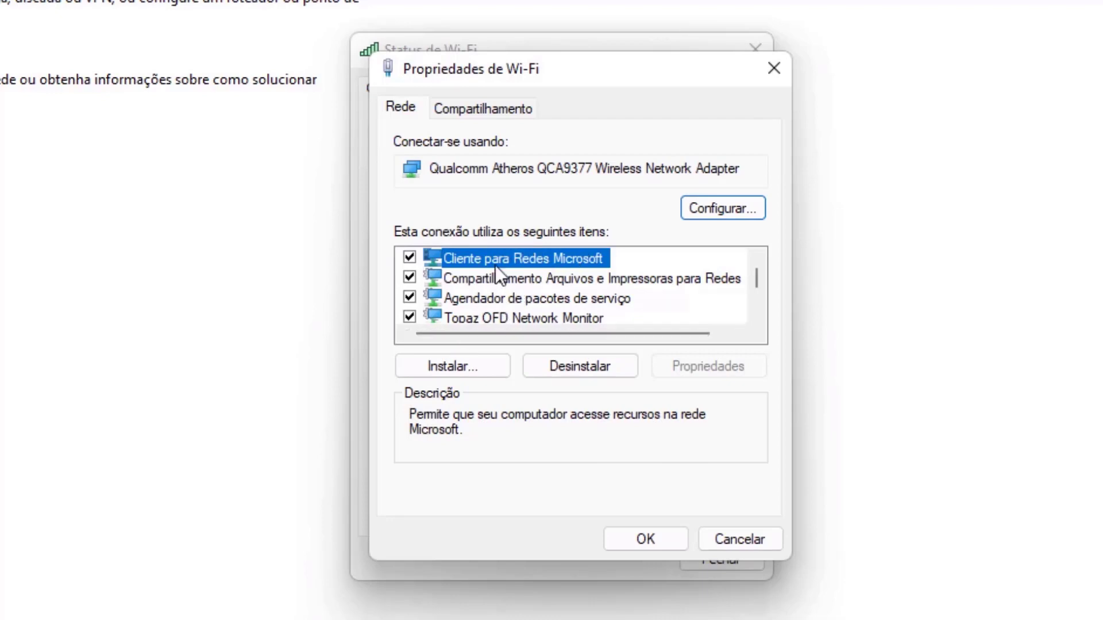
scroll(518, 263, down, 1)
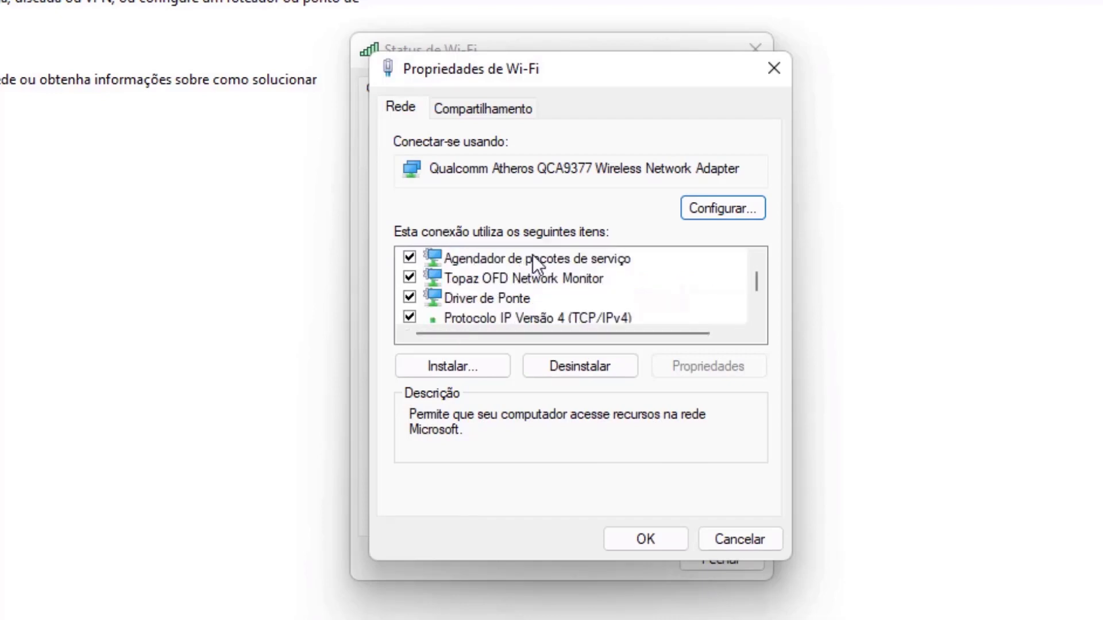
scroll(533, 254, down, 1)
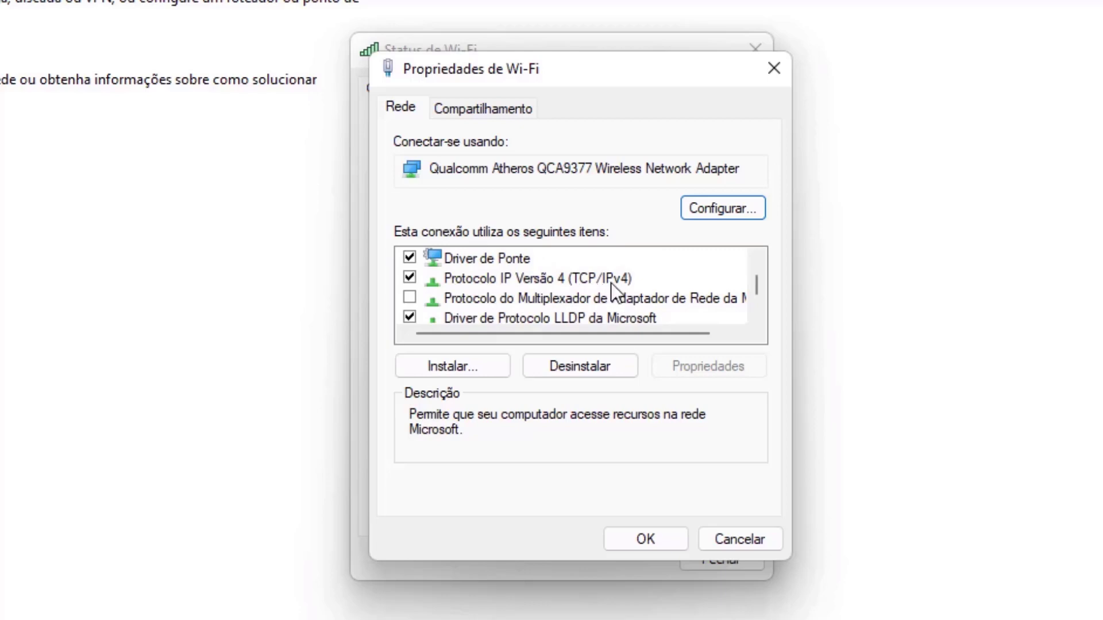
click(527, 279)
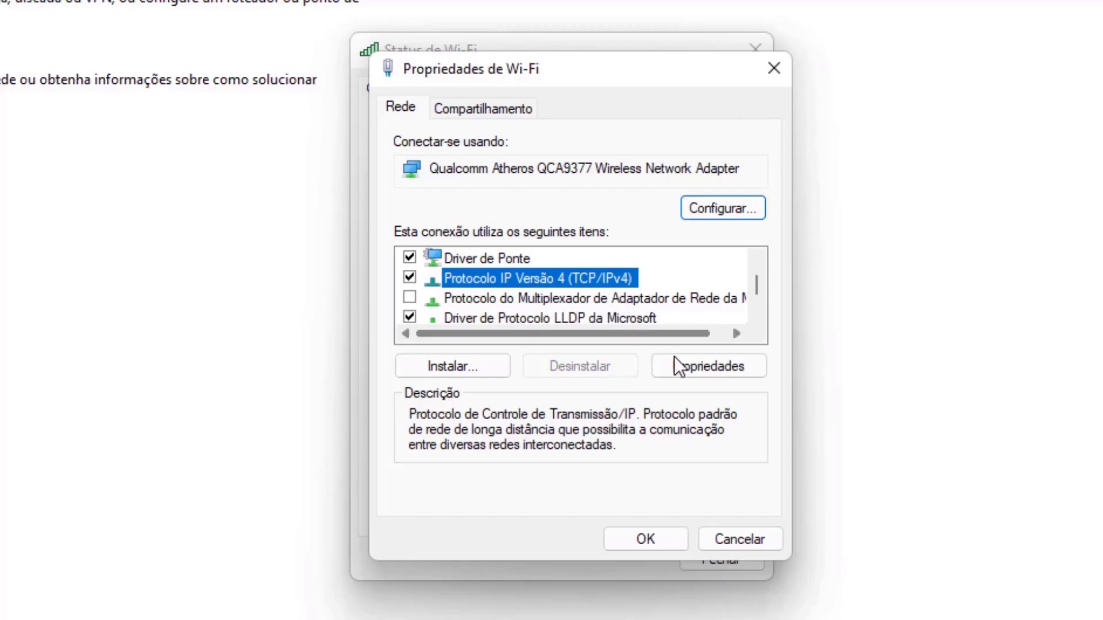
click(693, 371)
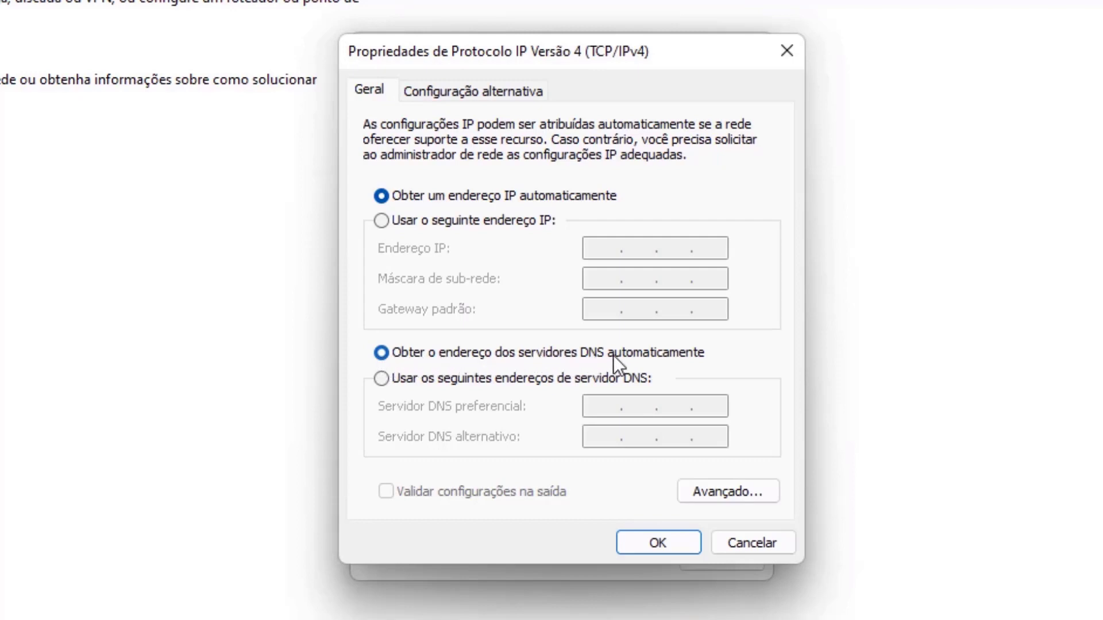
Step: Use manual DNS server addresses, with 8.8.8.8 as preferred and 8.8.4.4 as alternate, and apply the settings
click(381, 379)
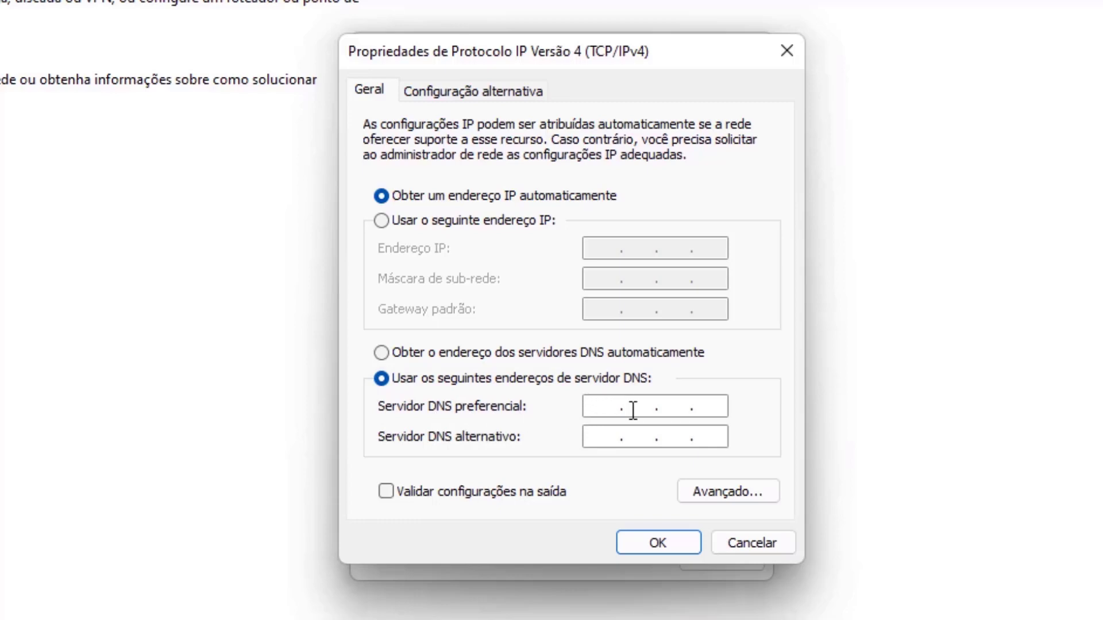
text(8.8.8.8)
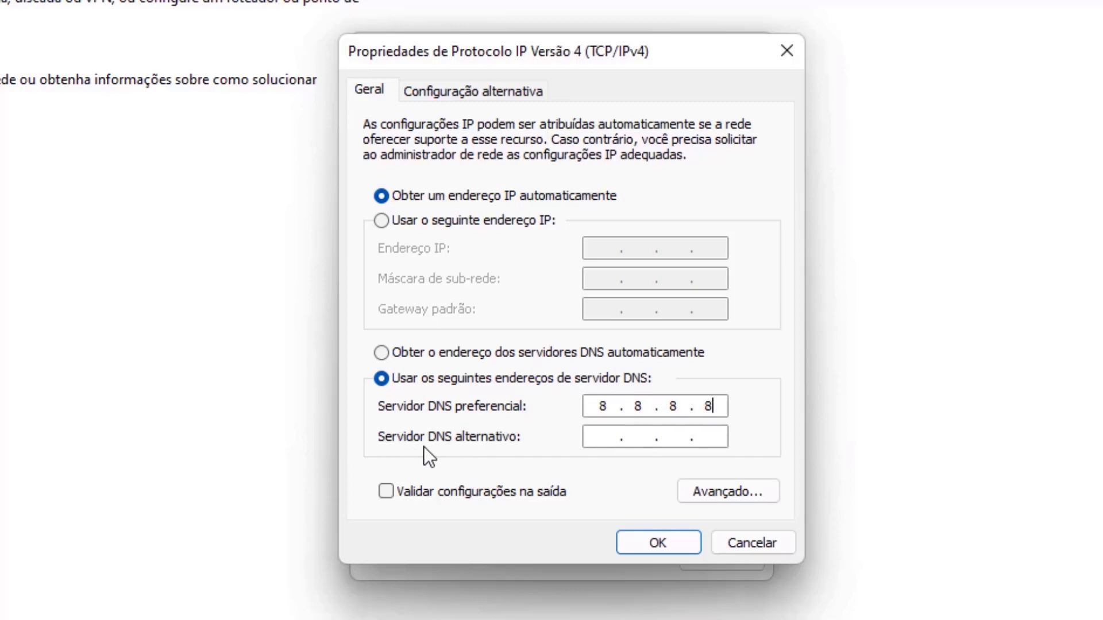
click(605, 443)
text(8.8.4.4)
click(659, 544)
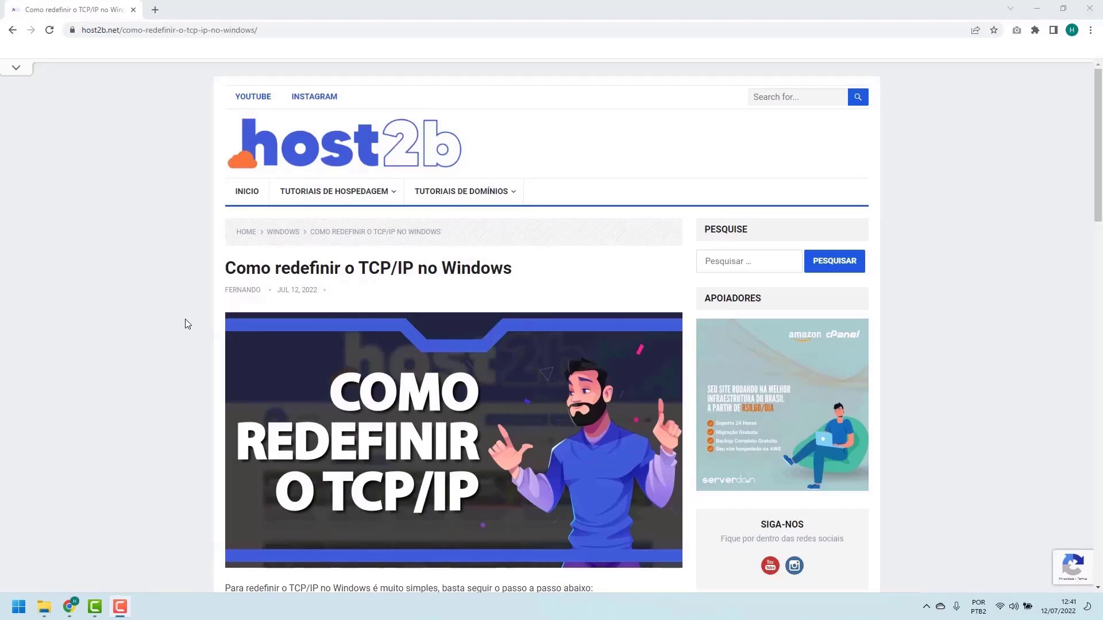
Step: Search Windows for "cmd" and open Prompt de Comando as administrator, as the TCP/IP reset article instructs
mouse_move(333, 191)
scroll(158, 287, down, 5)
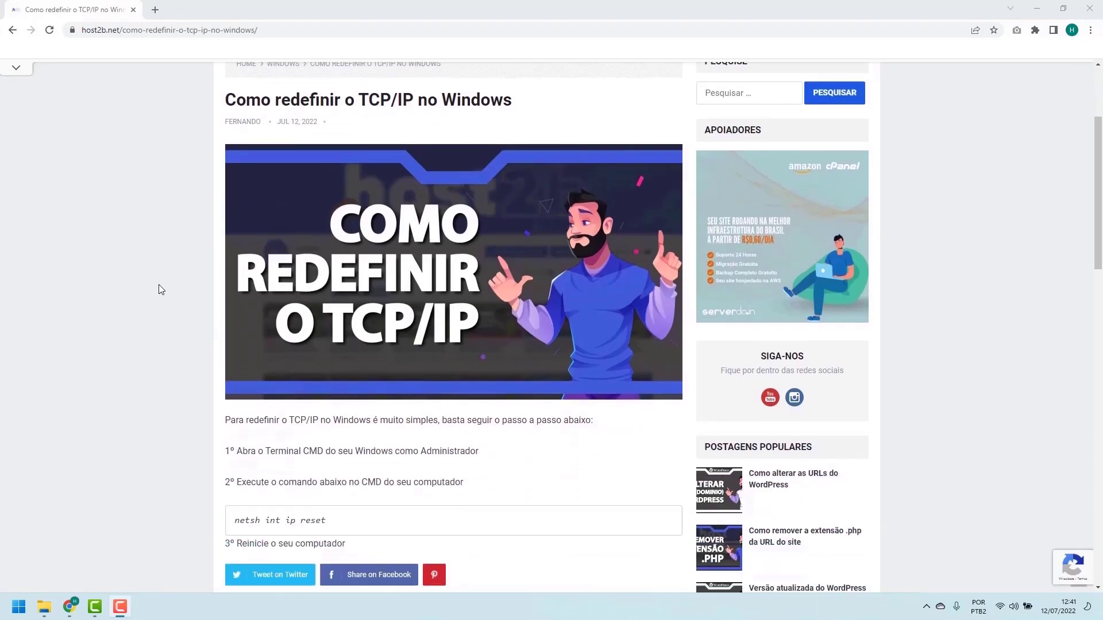
scroll(158, 286, down, 1)
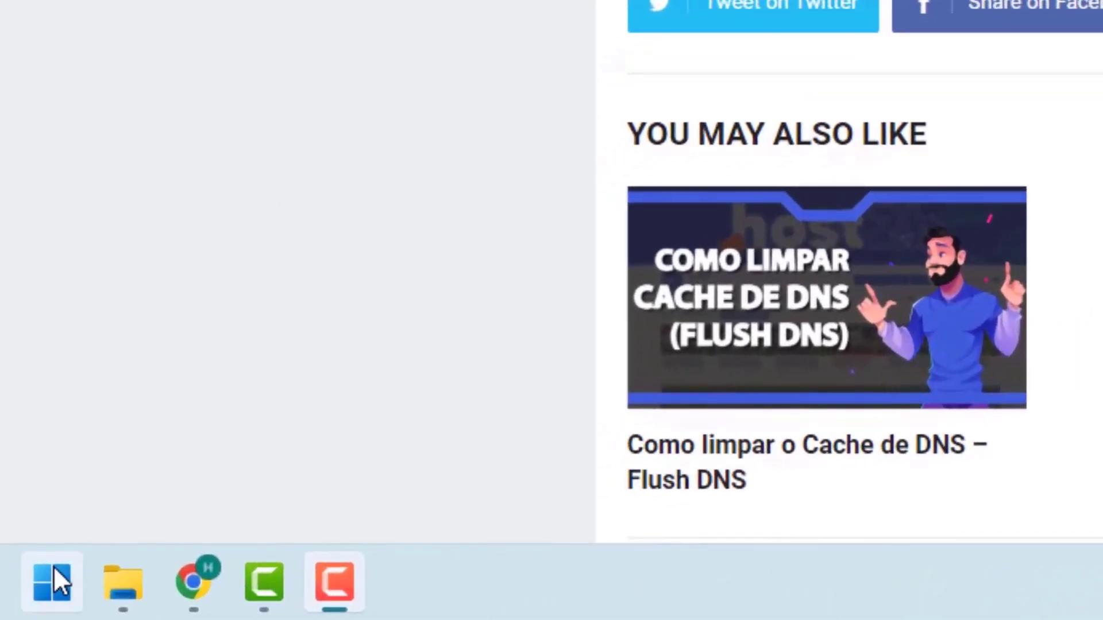
click(48, 581)
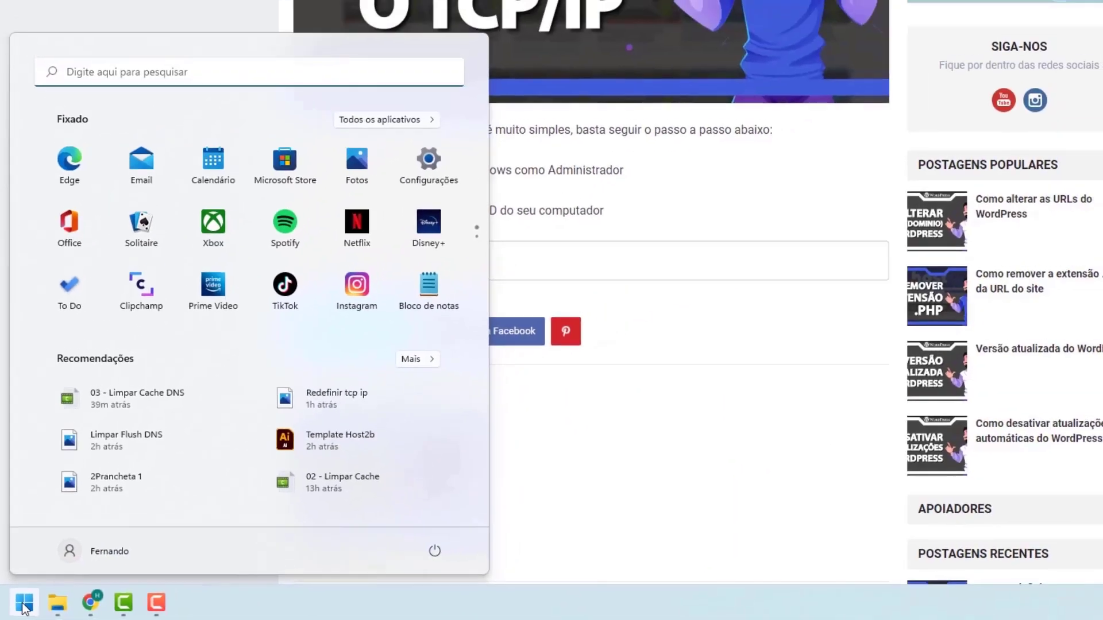
click(87, 83)
text(cmd)
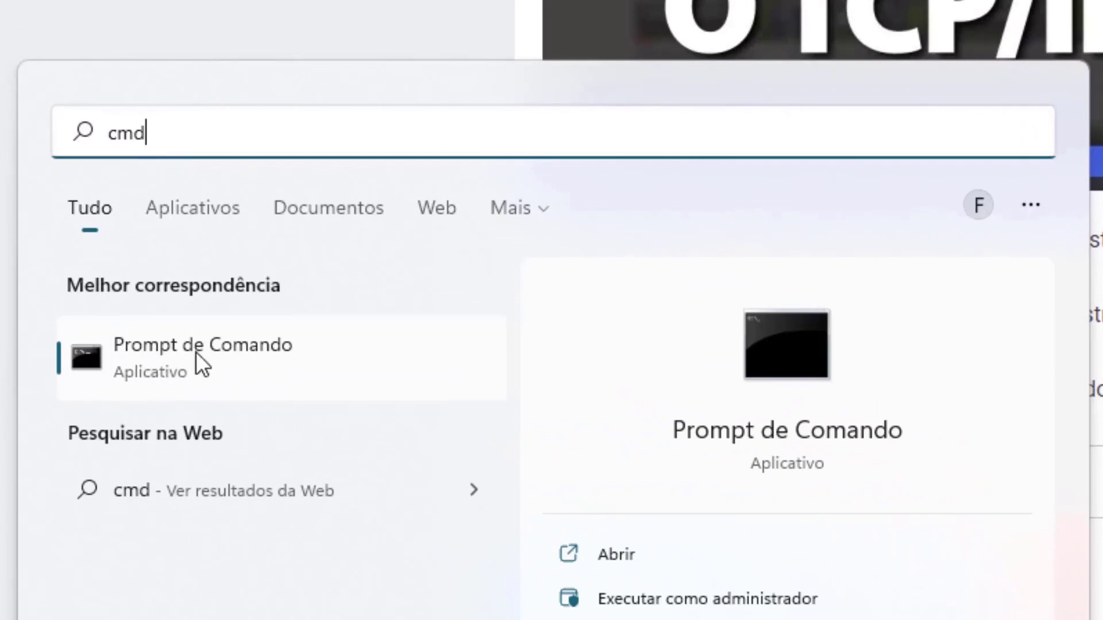
right_click(164, 350)
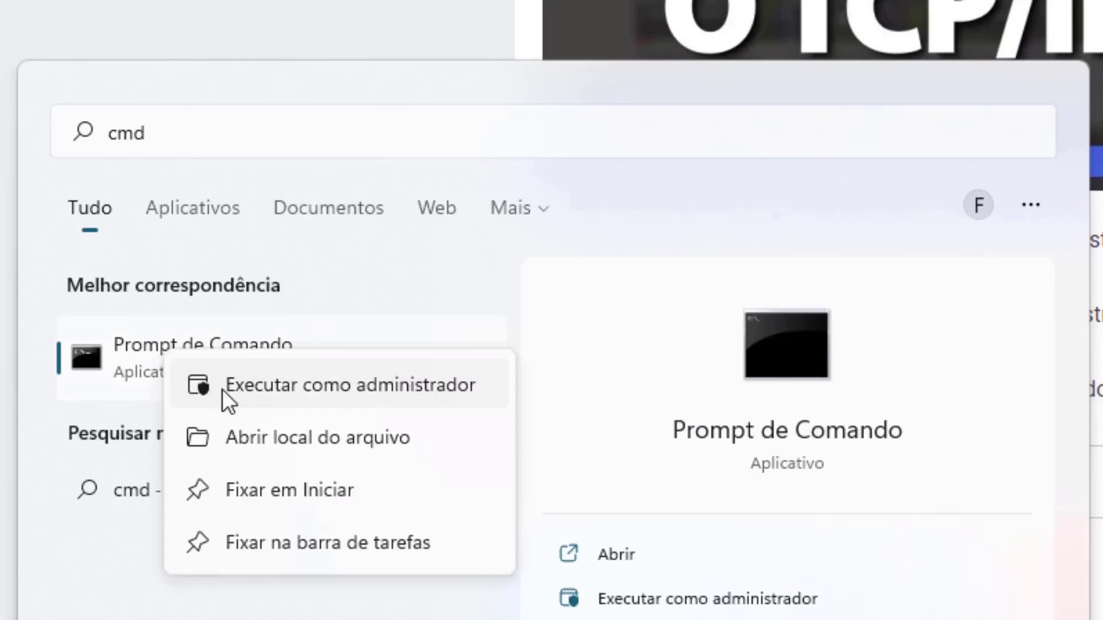
click(315, 385)
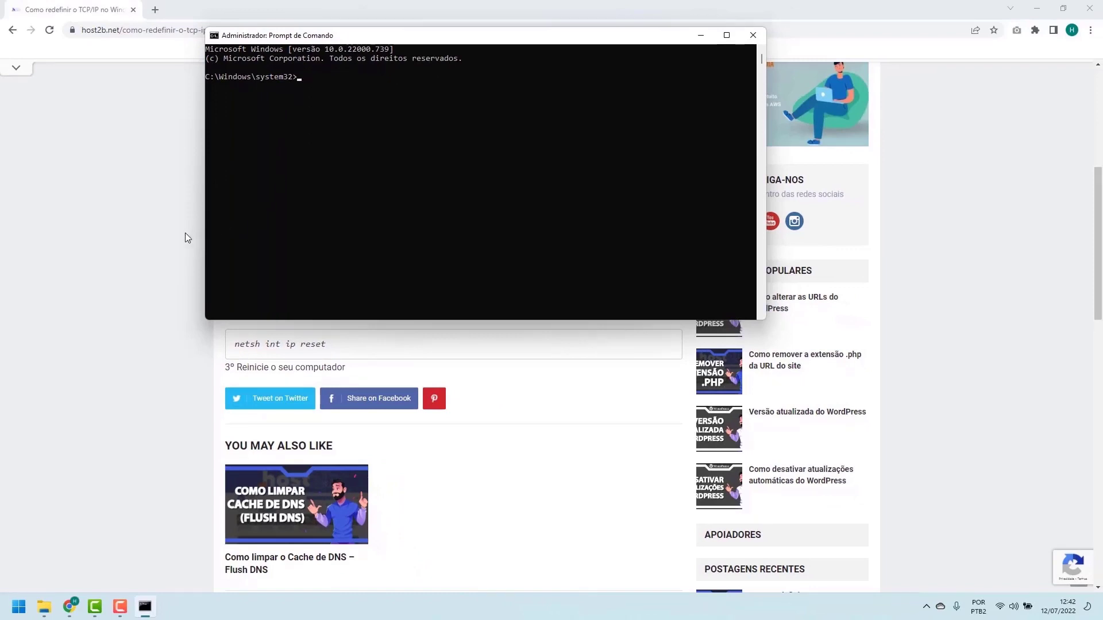
Step: Reset the TCP/IP stack by running netsh int ip reset in the administrator command prompt
click(172, 247)
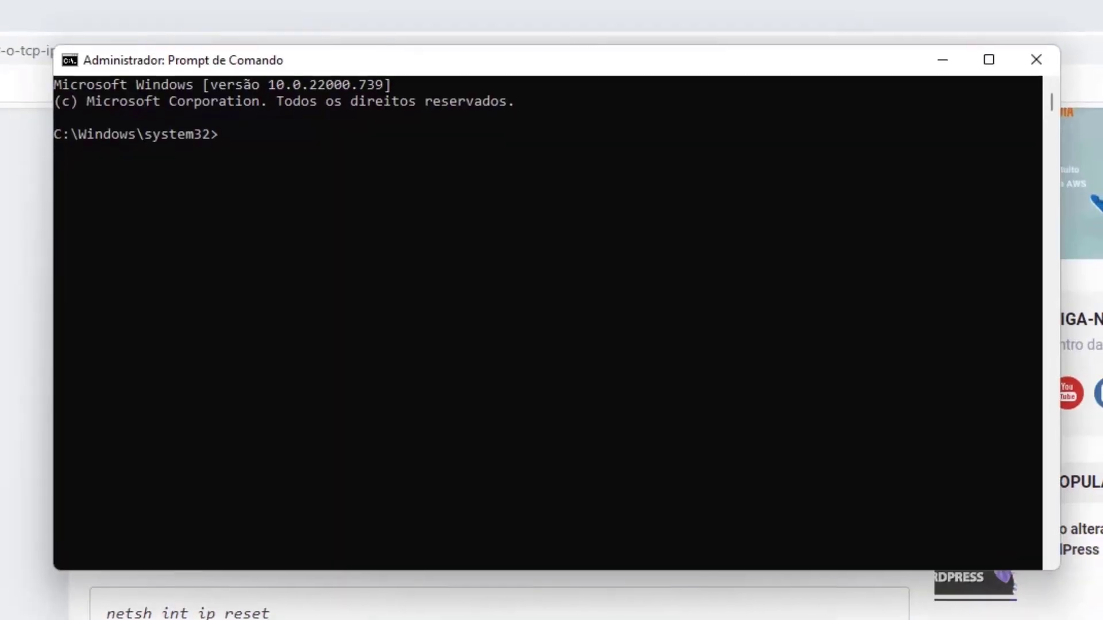
click(495, 419)
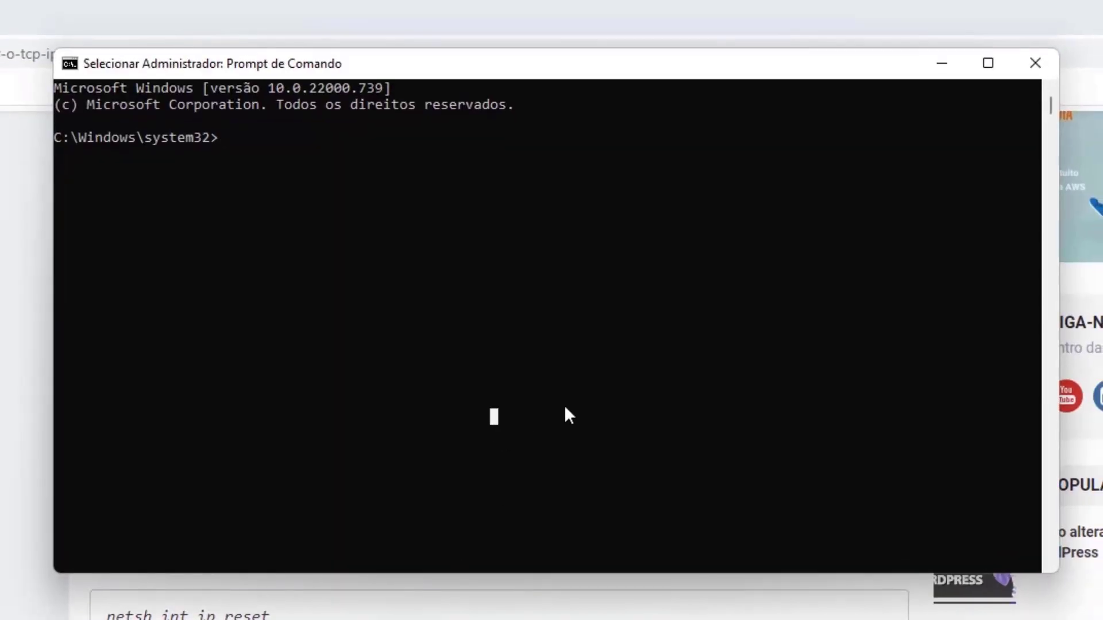
text(netsh )
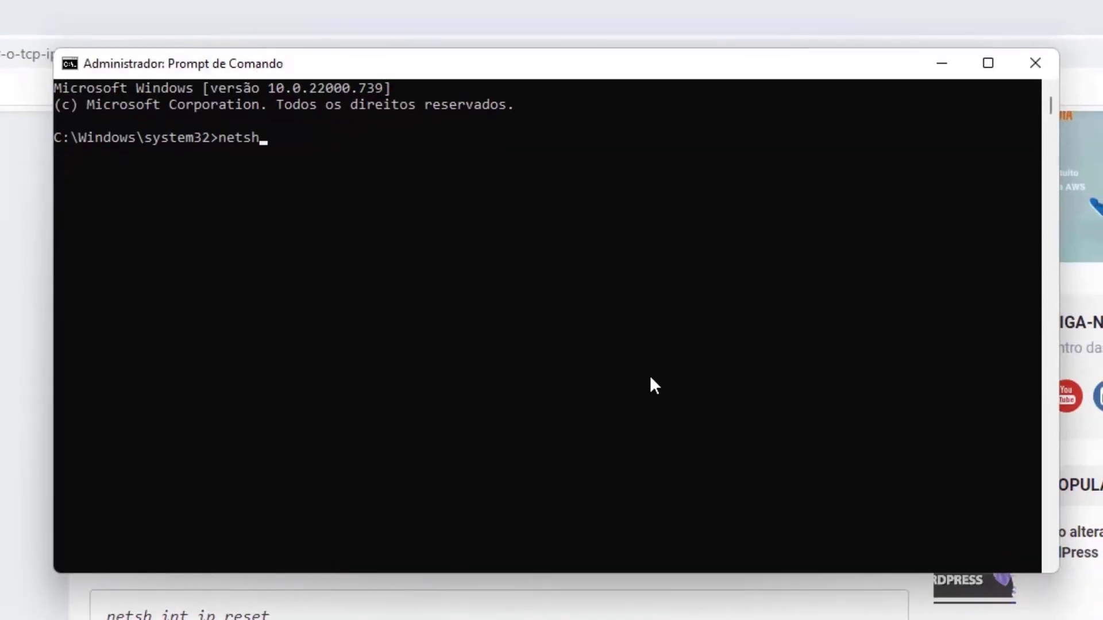
text(int ip reset)
key(Return)
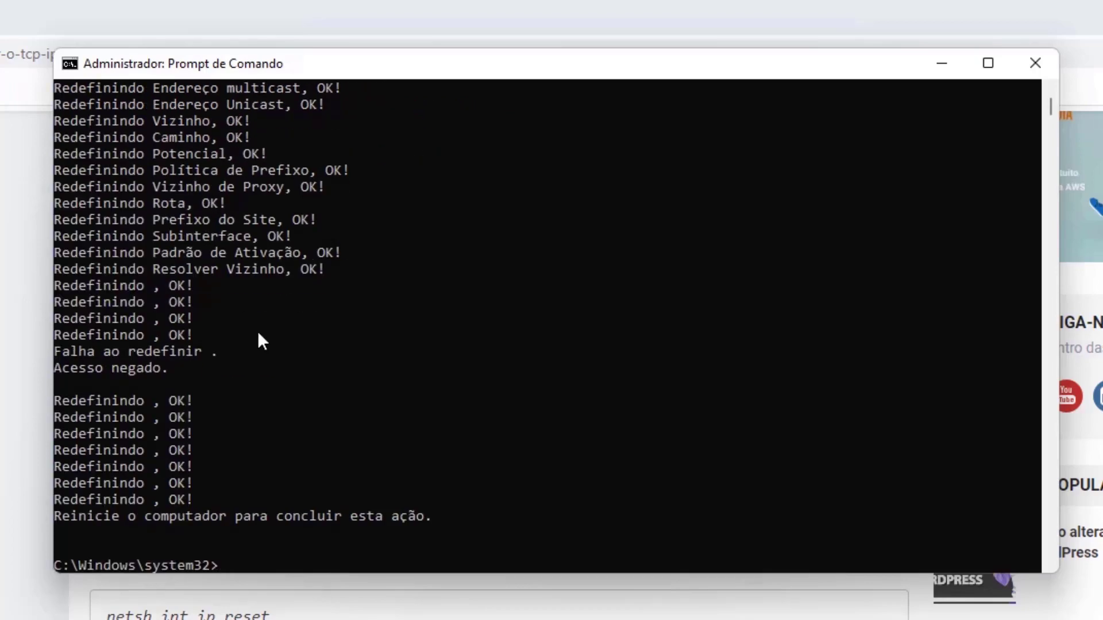